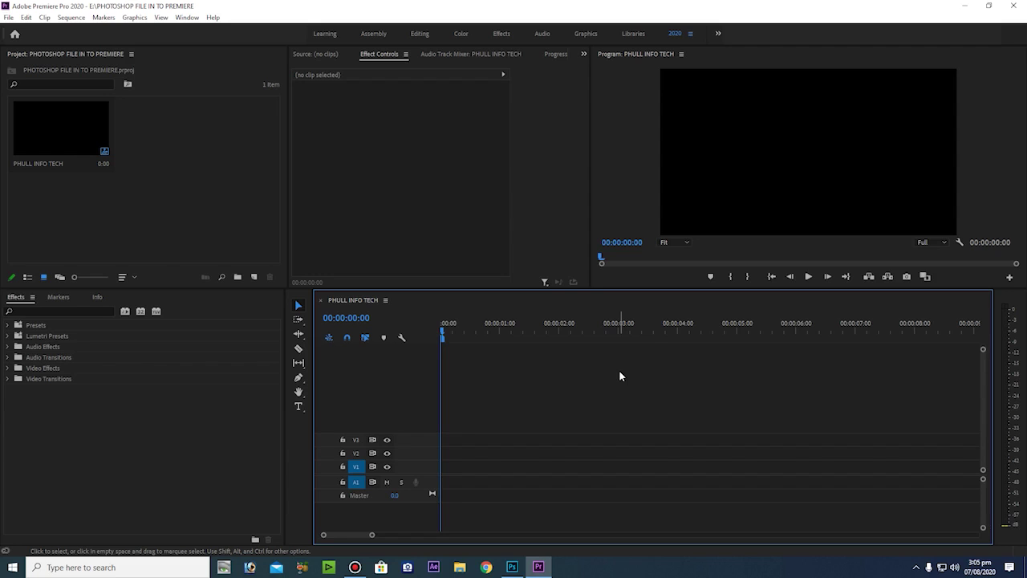
# - Switch to Photoshop to show the layered PSD 'HOW TO IMPORT PHOTO SHOP FILE IN PREMIERE.psd'
pyautogui.click(512, 567)
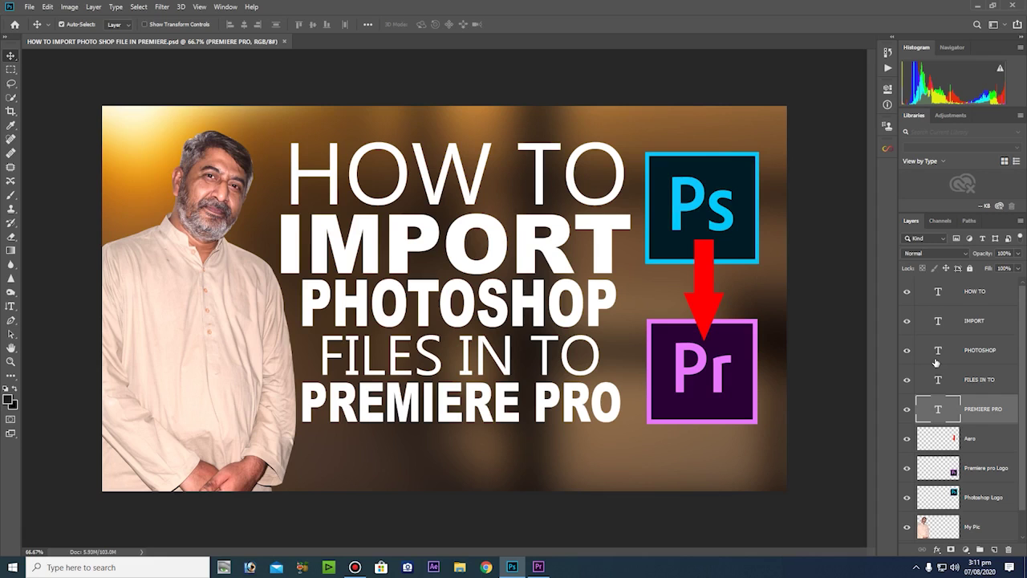
# - Go back to Premiere Pro and its empty PHULL INFO TECH sequence
pyautogui.click(537, 568)
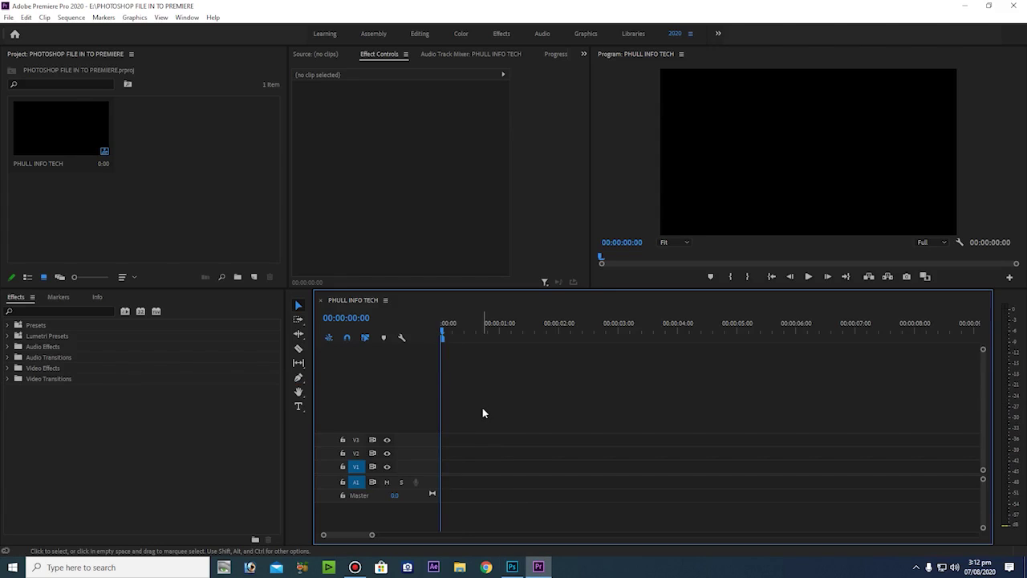
# - Import the thumbnail PSD, keeping Import As set to Merge All Layers
pyautogui.rightClick(186, 215)
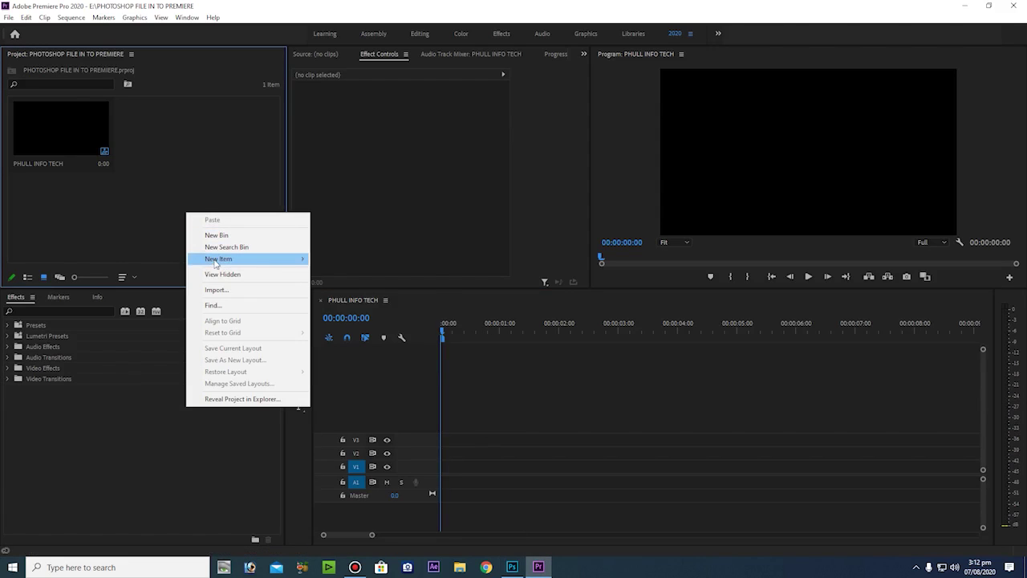
pyautogui.click(215, 289)
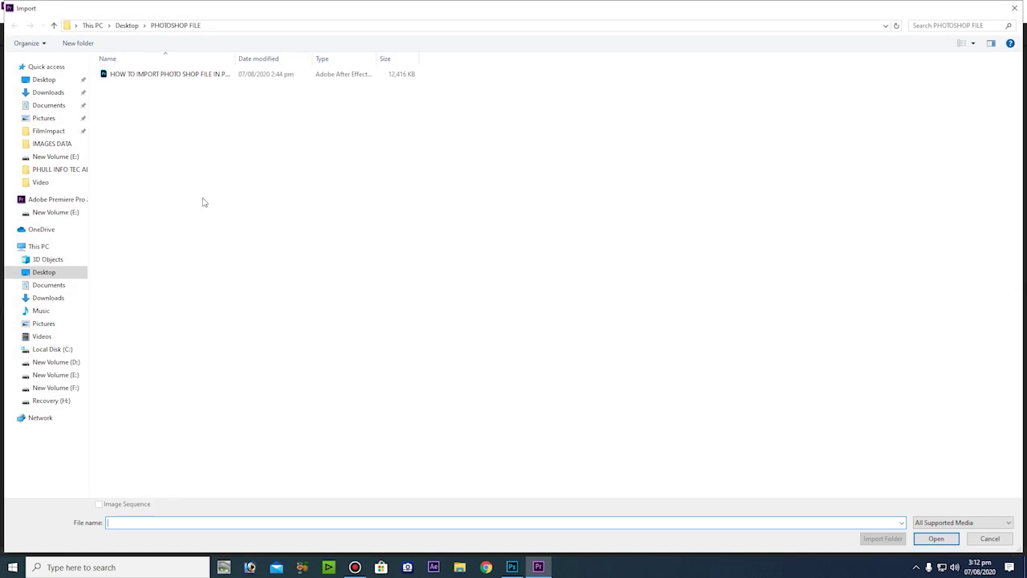
pyautogui.doubleClick(155, 75)
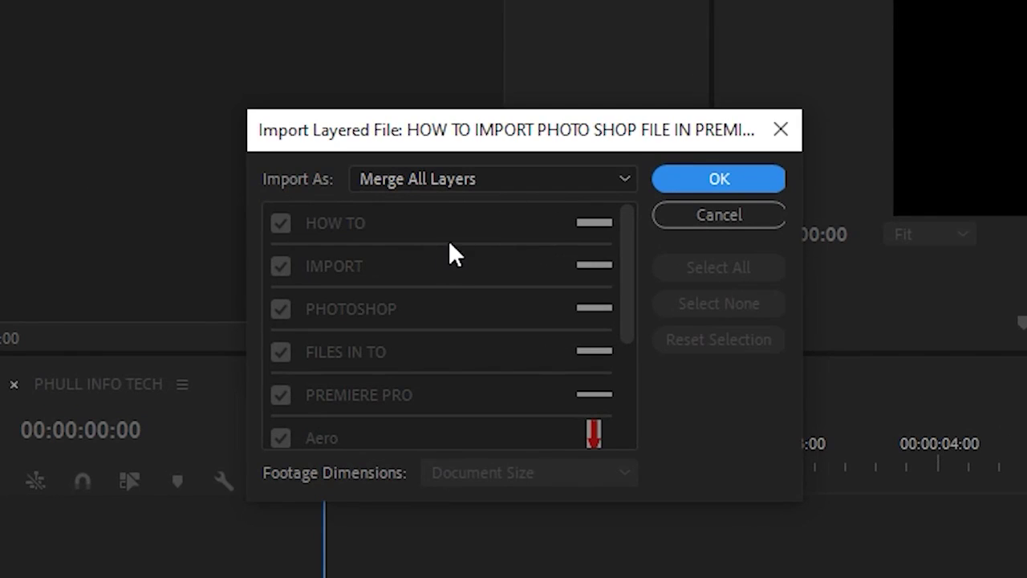
pyautogui.moveTo(622, 317); pyautogui.dragTo(626, 423)
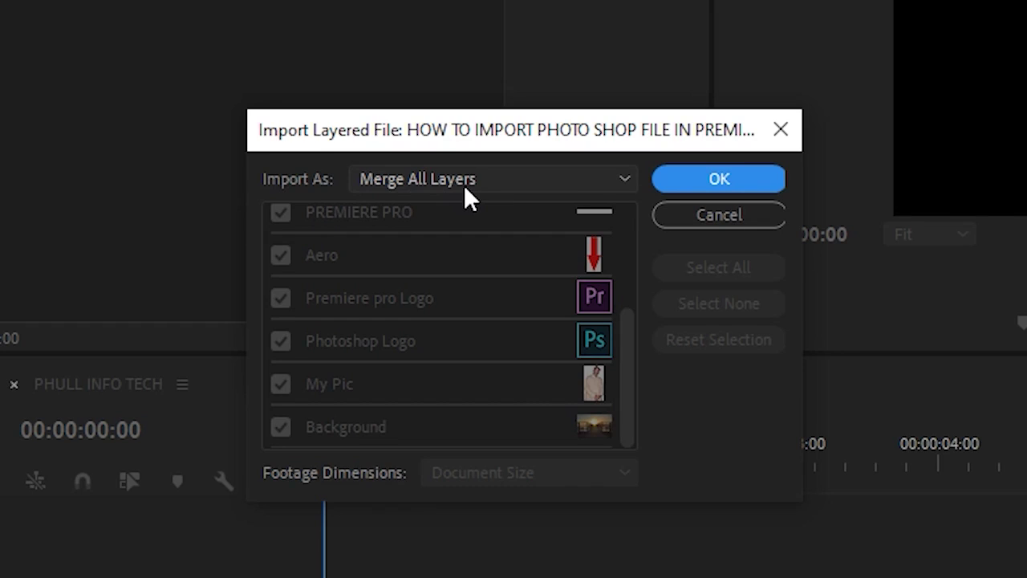
# - Accept the merged import, place the thumbnail on V3, then undo both the clip and the import
pyautogui.click(574, 223)
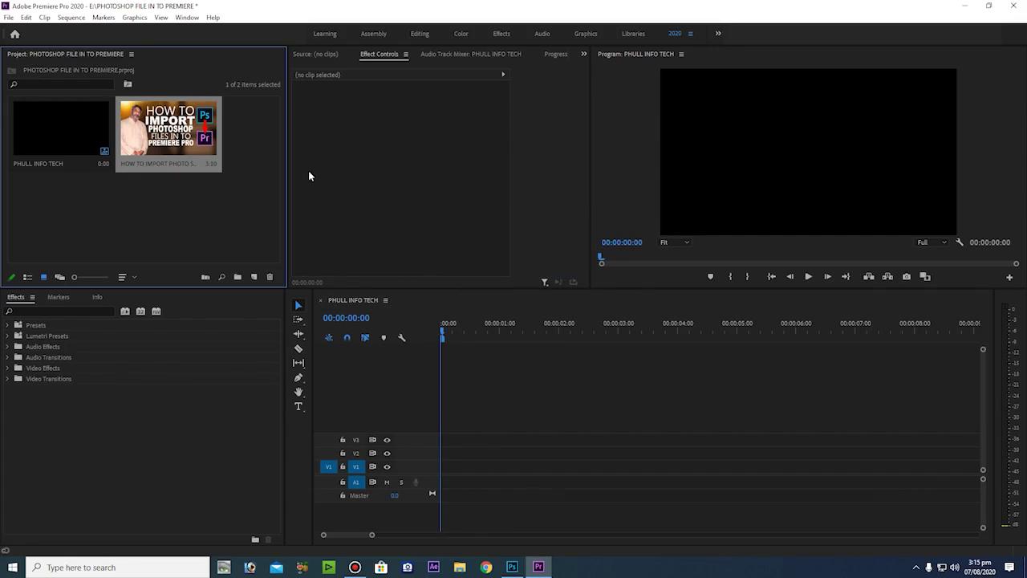
pyautogui.moveTo(189, 159)
pyautogui.mouseDown()
pyautogui.moveTo(462, 446)
pyautogui.moveTo(480, 447)
pyautogui.mouseUp()
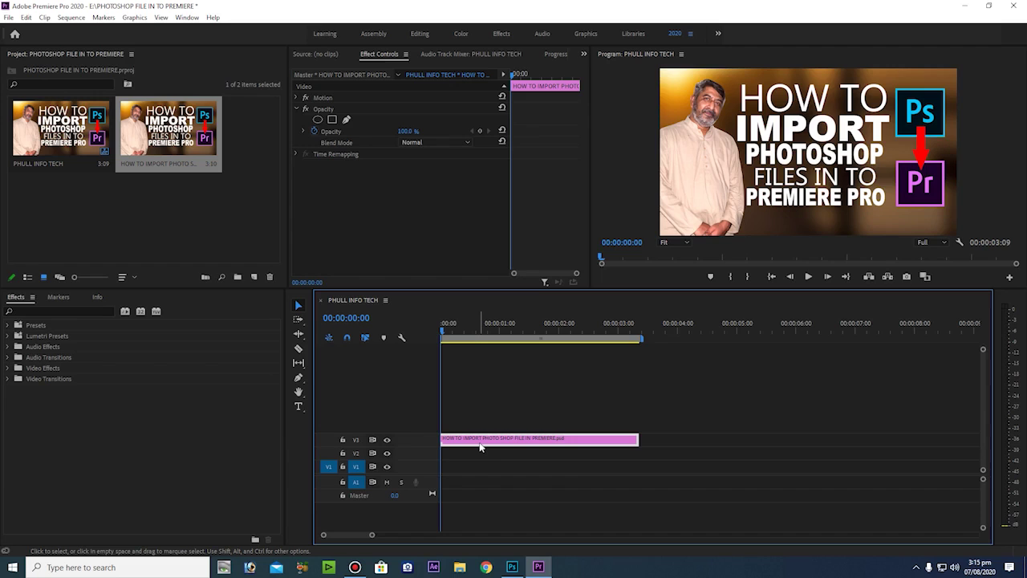
pyautogui.hotkey('ctrl', 'z')
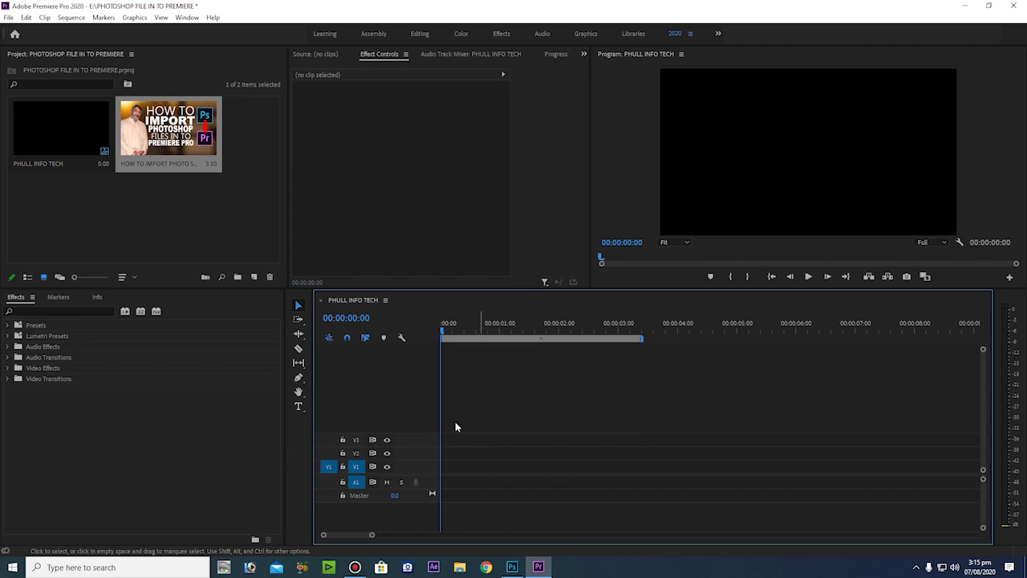
pyautogui.hotkey('ctrl', 'z')
# - Re-import the thumbnail PSD with Import As: Sequence and Footage Dimensions: Layer Size
pyautogui.rightClick(179, 178)
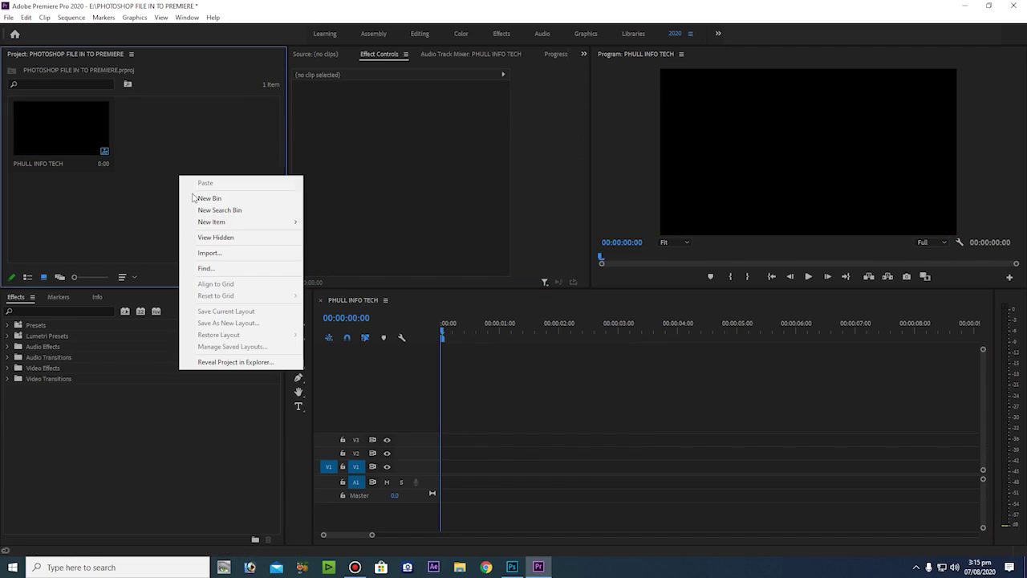
pyautogui.click(213, 252)
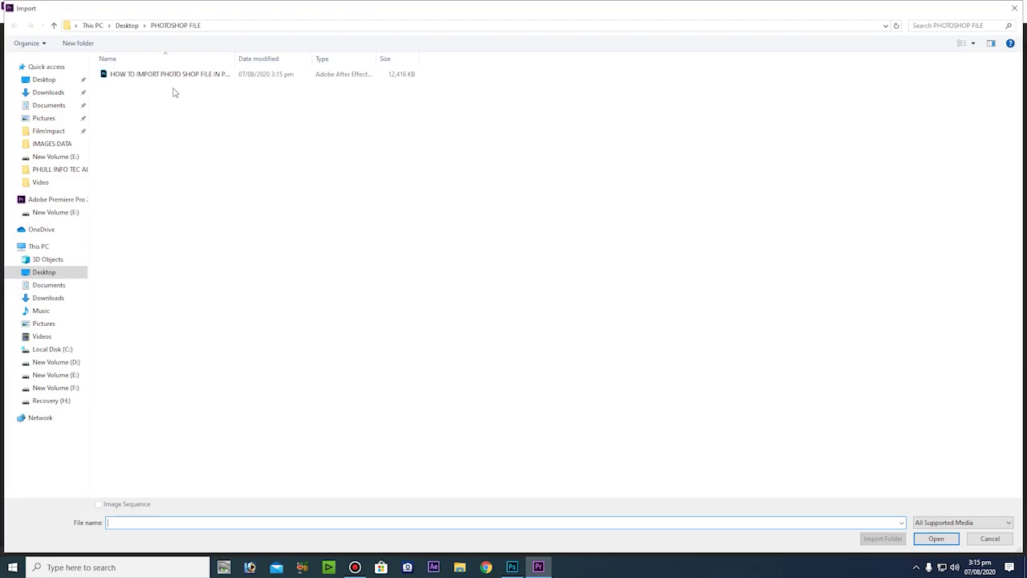
pyautogui.doubleClick(171, 76)
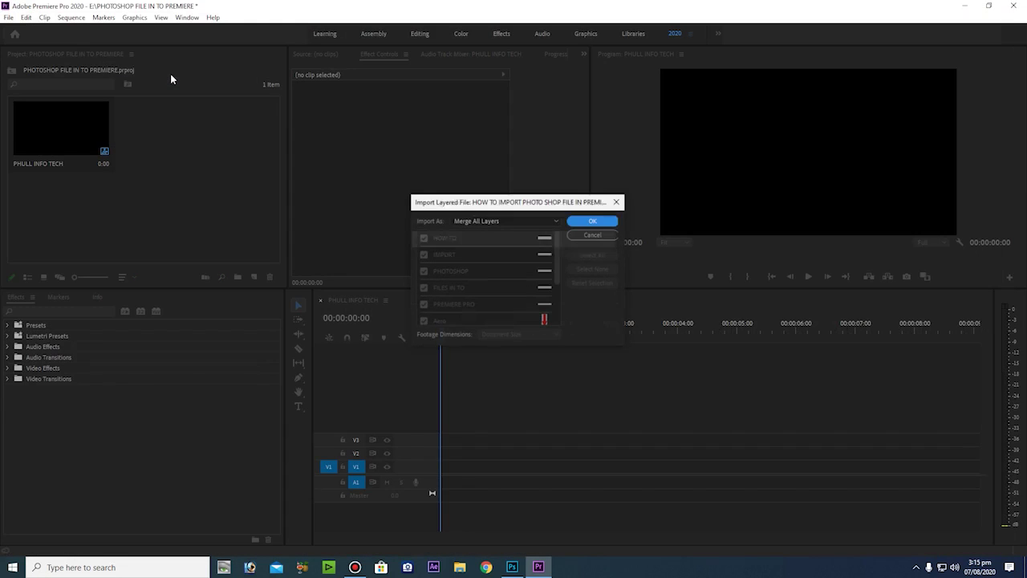
pyautogui.click(511, 221)
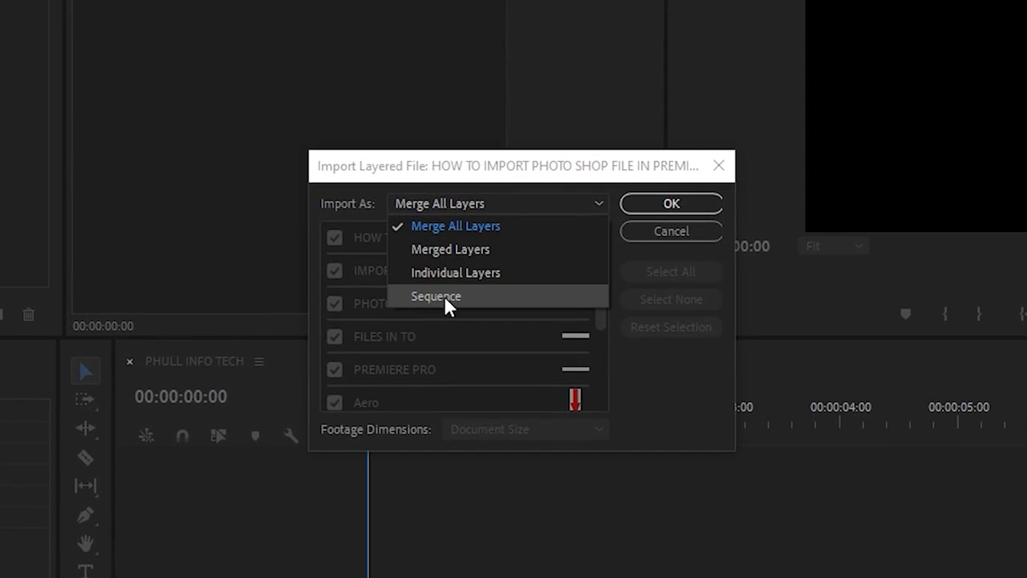
pyautogui.click(446, 297)
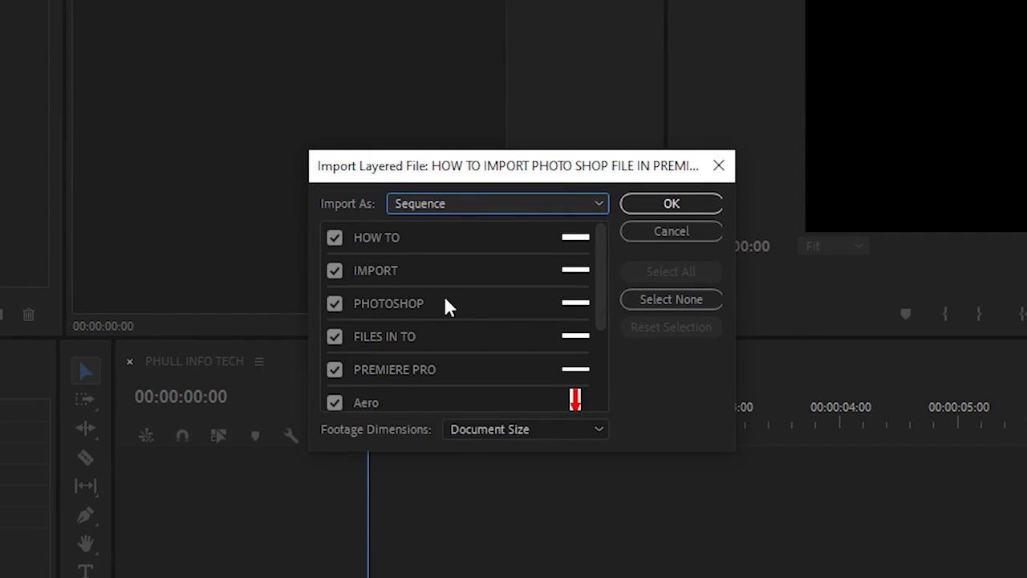
pyautogui.click(495, 424)
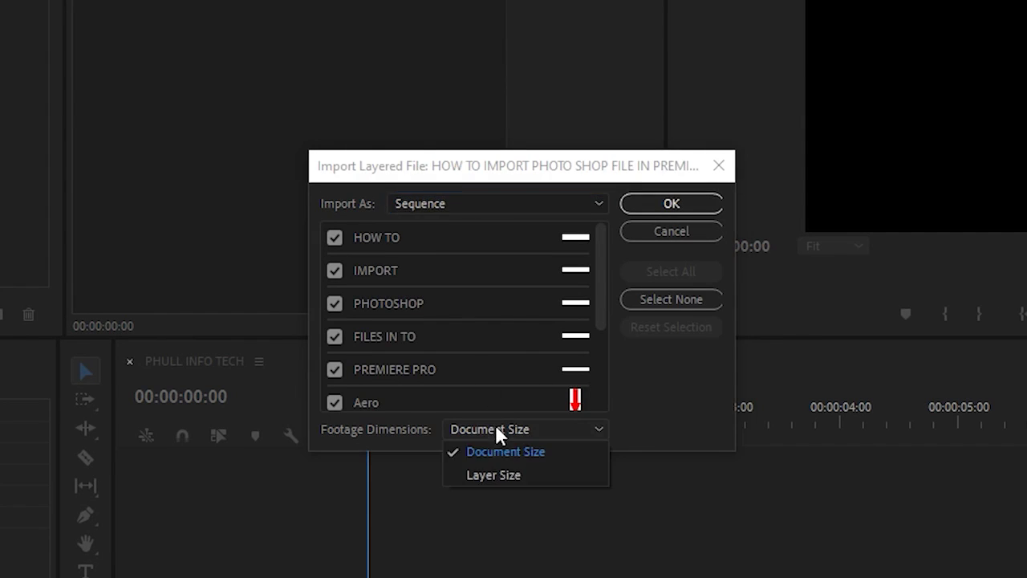
pyautogui.click(499, 474)
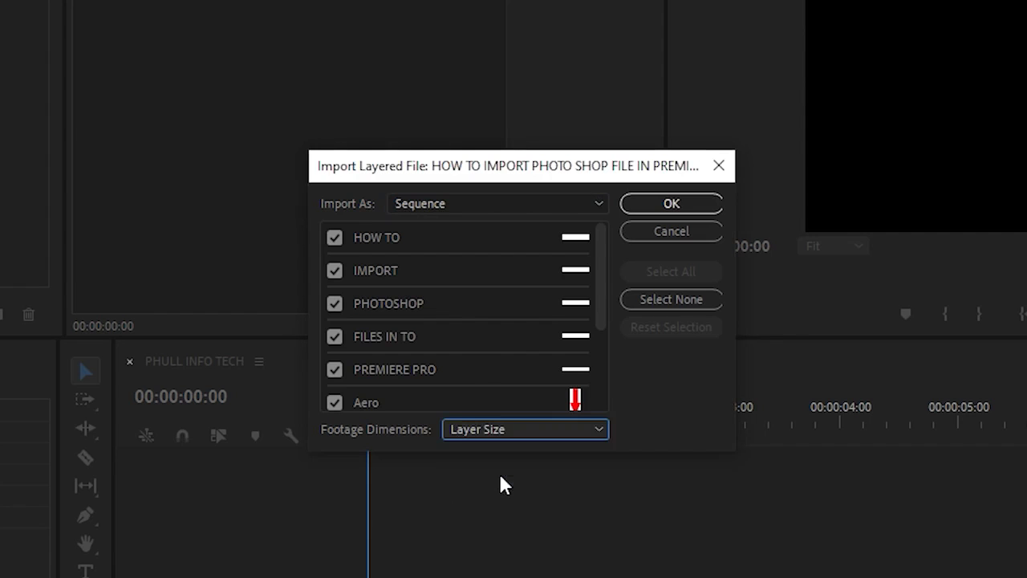
pyautogui.click(670, 204)
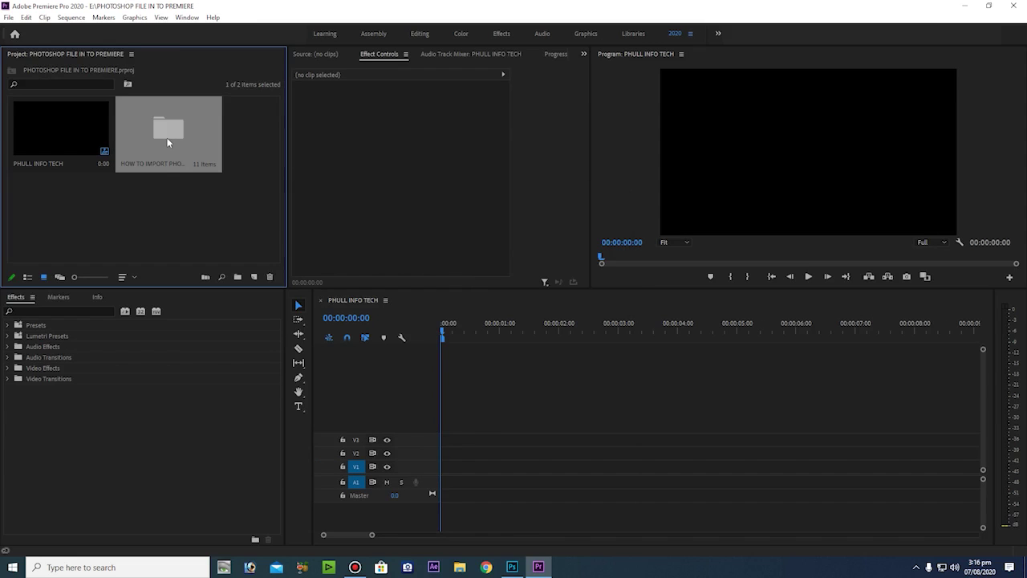
# - Open the 'HOW TO IMPORT PHO…' bin and drag its layered sequence onto V1
pyautogui.doubleClick(167, 138)
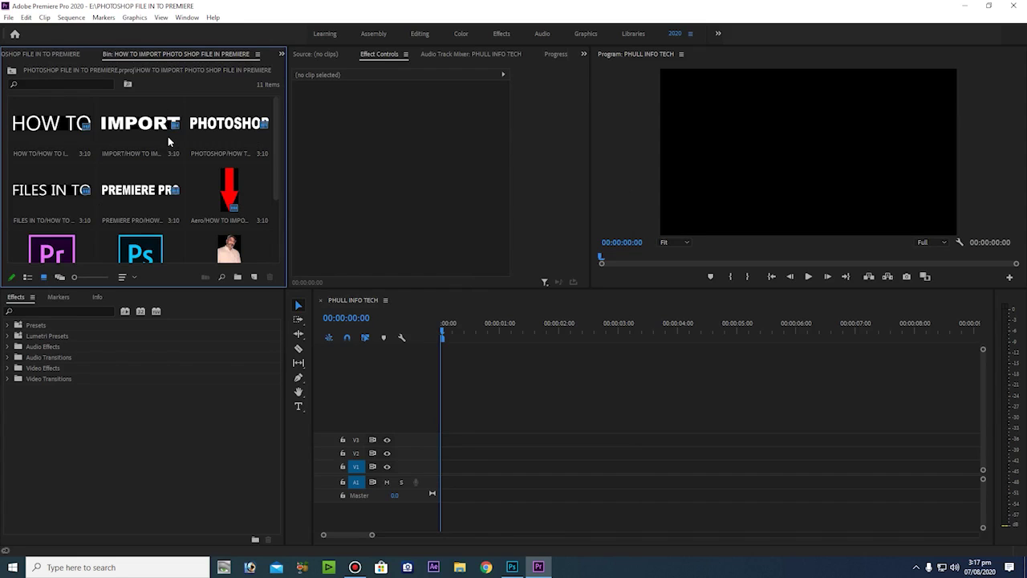
pyautogui.scroll(-3, 167, 141)
pyautogui.click(175, 244)
pyautogui.moveTo(219, 269); pyautogui.dragTo(446, 475)
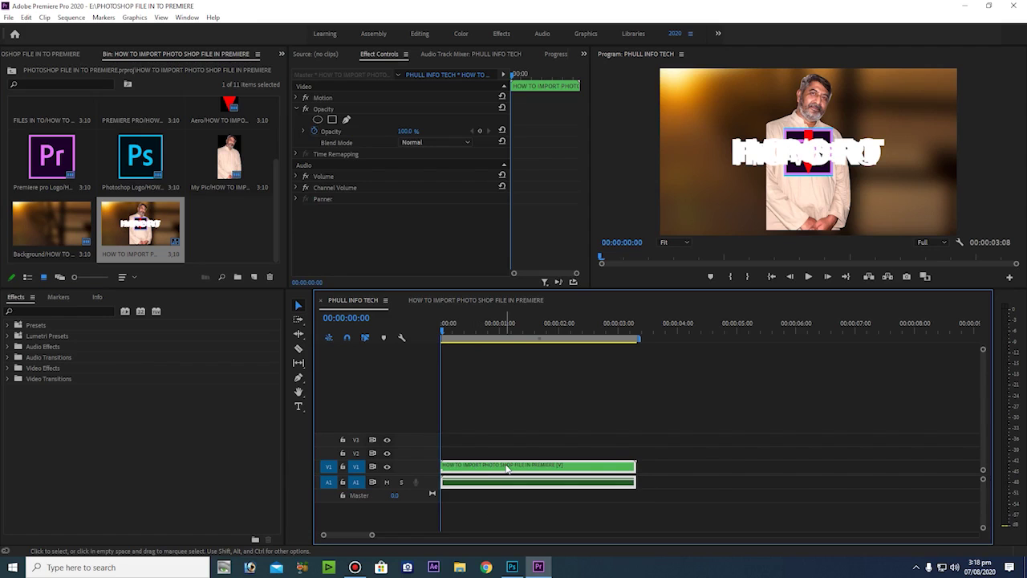
# - In the nested sequence, move My Pic left to X 250 and the Aero arrow between the logos
pyautogui.doubleClick(507, 468)
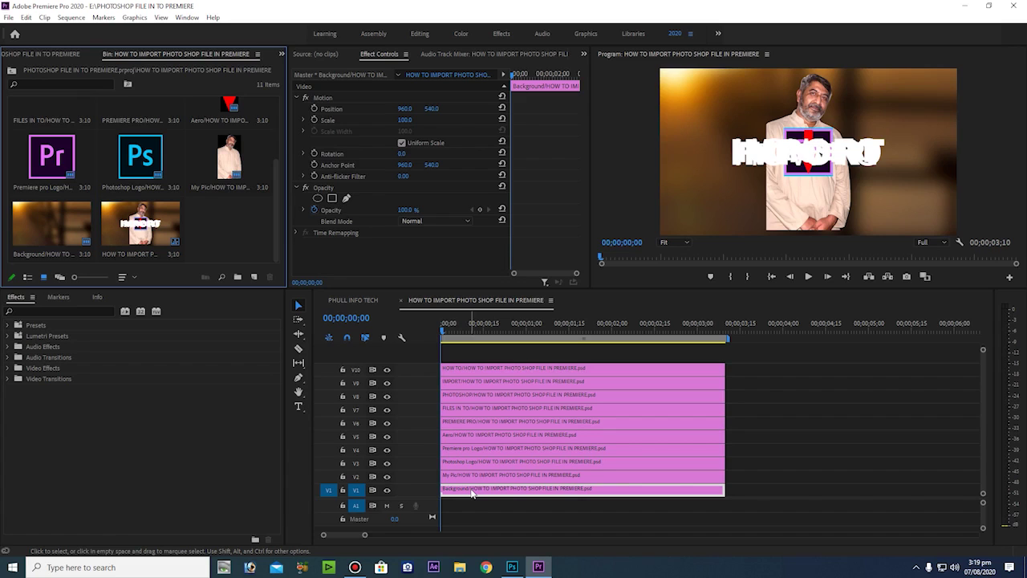
pyautogui.click(477, 475)
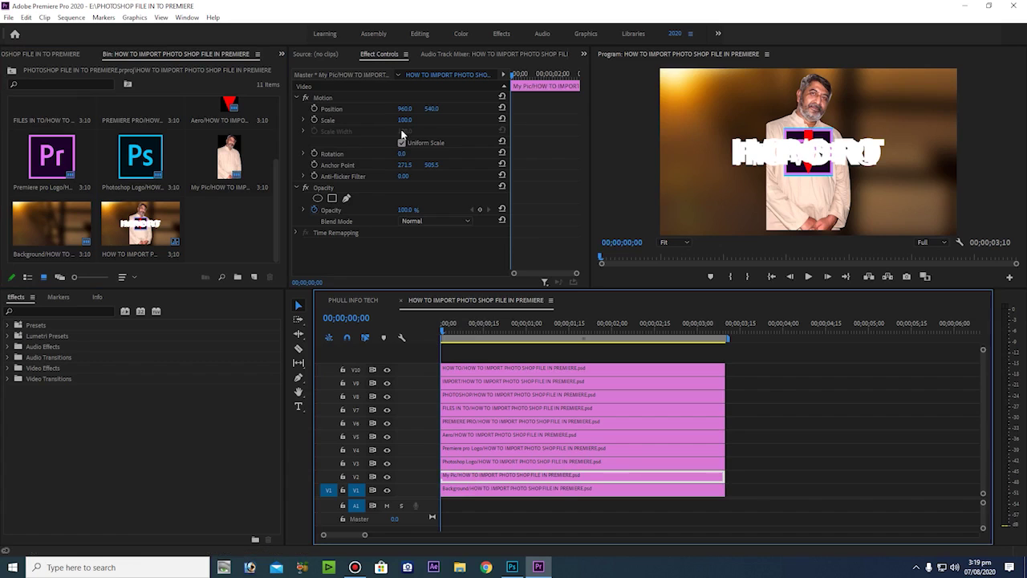
pyautogui.moveTo(405, 108); pyautogui.dragTo(321, 108)
pyautogui.moveTo(404, 108); pyautogui.dragTo(376, 109)
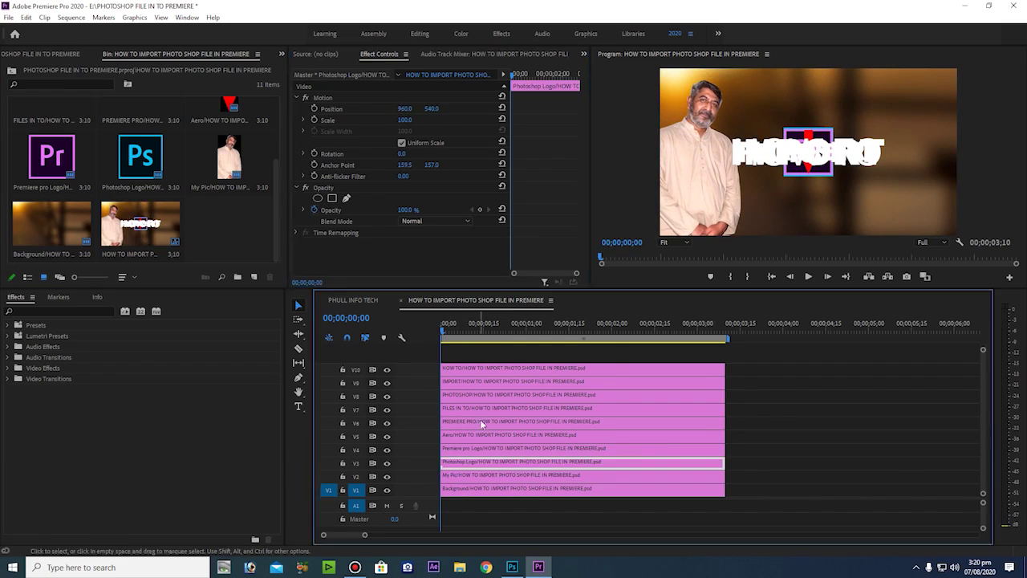
pyautogui.click(522, 447)
pyautogui.click(521, 434)
pyautogui.moveTo(405, 108); pyautogui.dragTo(435, 109)
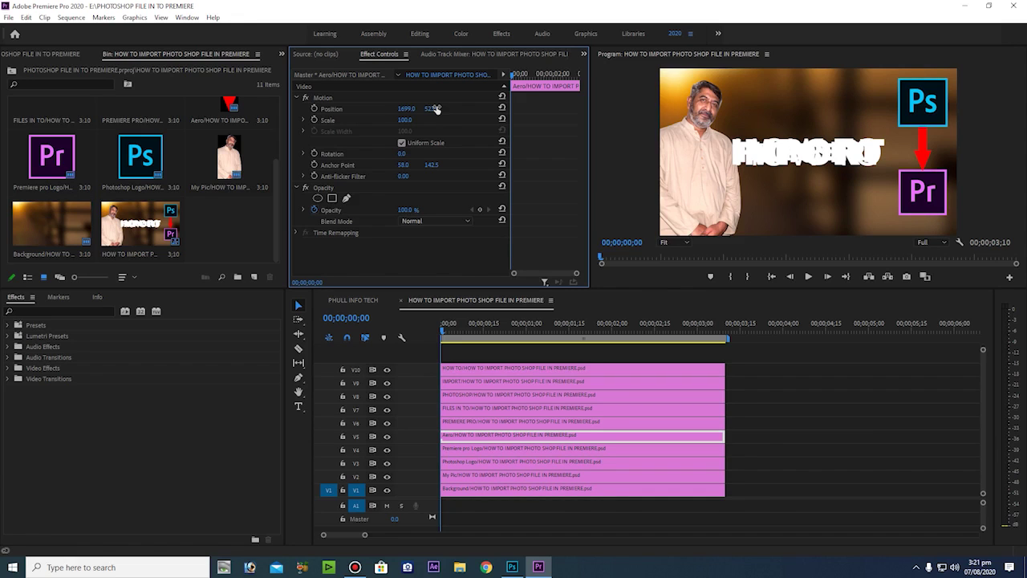
# - Delete the imported bin and sequence from the project, confirming the in-use warning
pyautogui.click(45, 55)
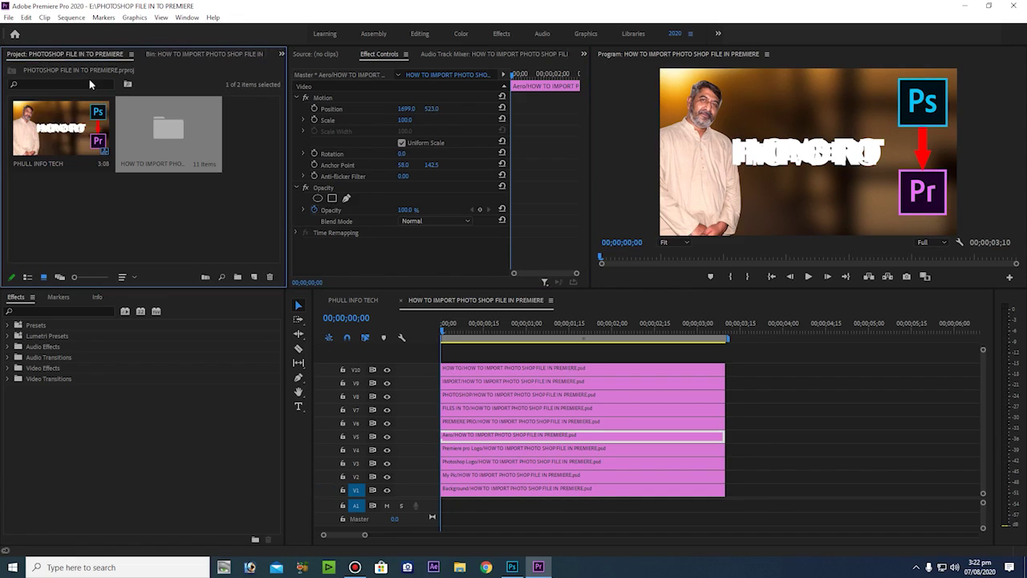
pyautogui.press('Delete')
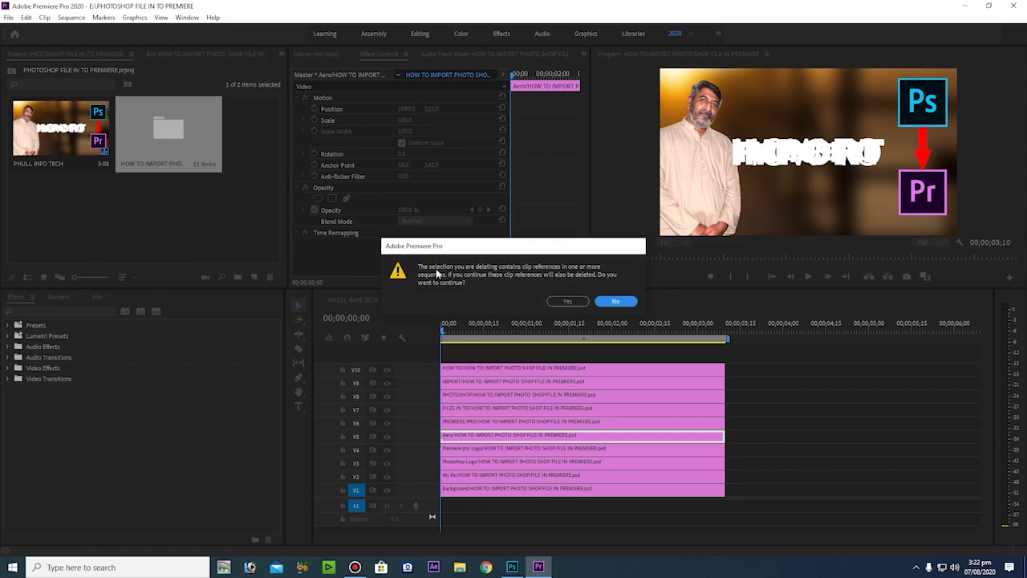
pyautogui.click(566, 303)
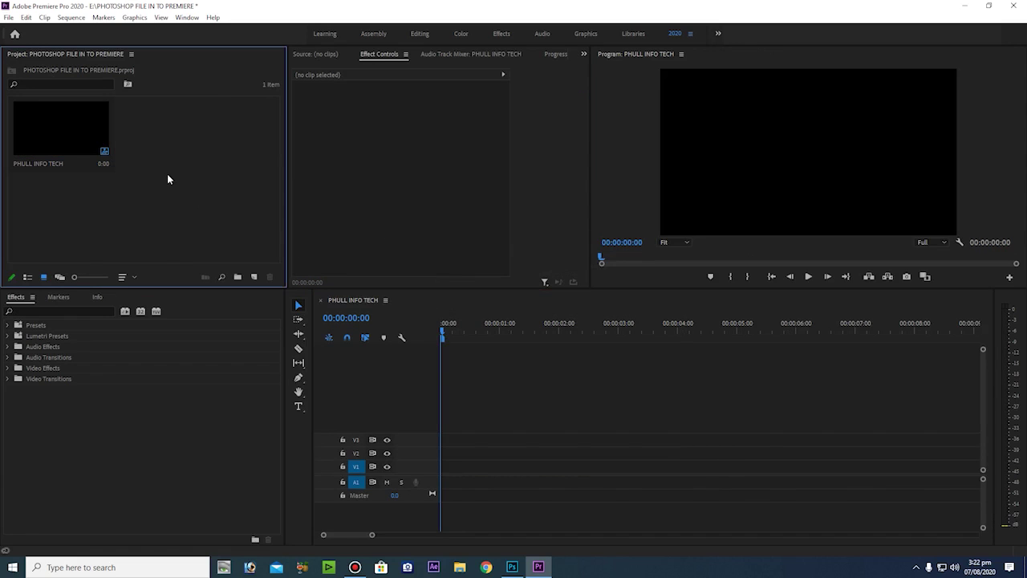
pyautogui.rightClick(167, 175)
pyautogui.click(199, 253)
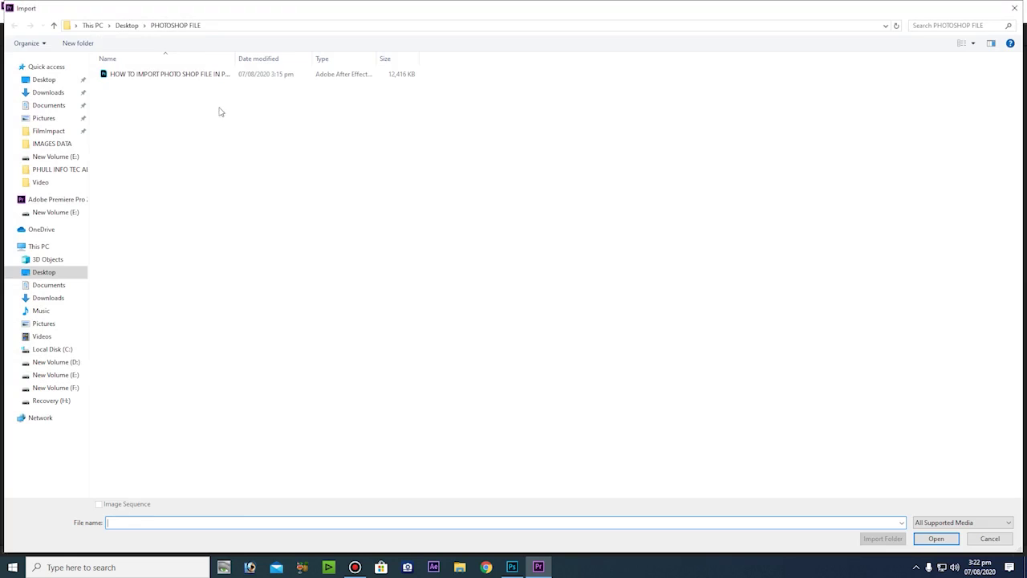
# - Import the thumbnail PSD with Import As: Sequence at Document Size
pyautogui.doubleClick(204, 79)
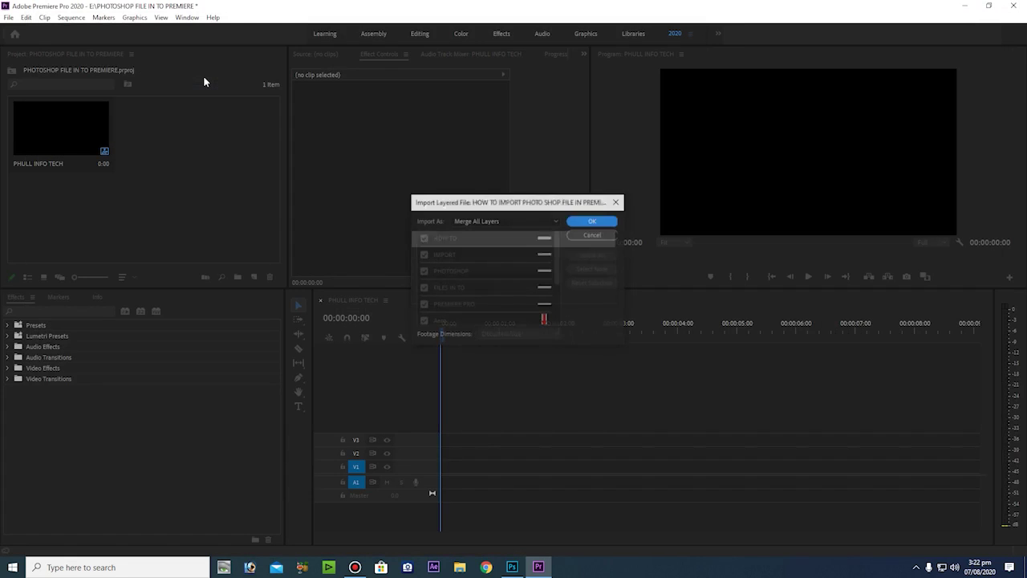
pyautogui.click(486, 206)
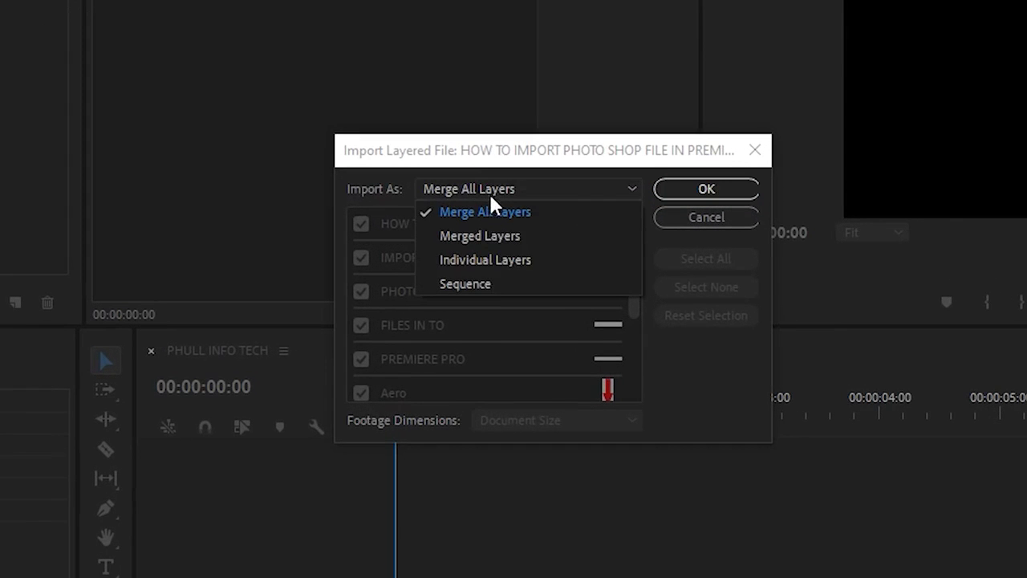
pyautogui.click(487, 287)
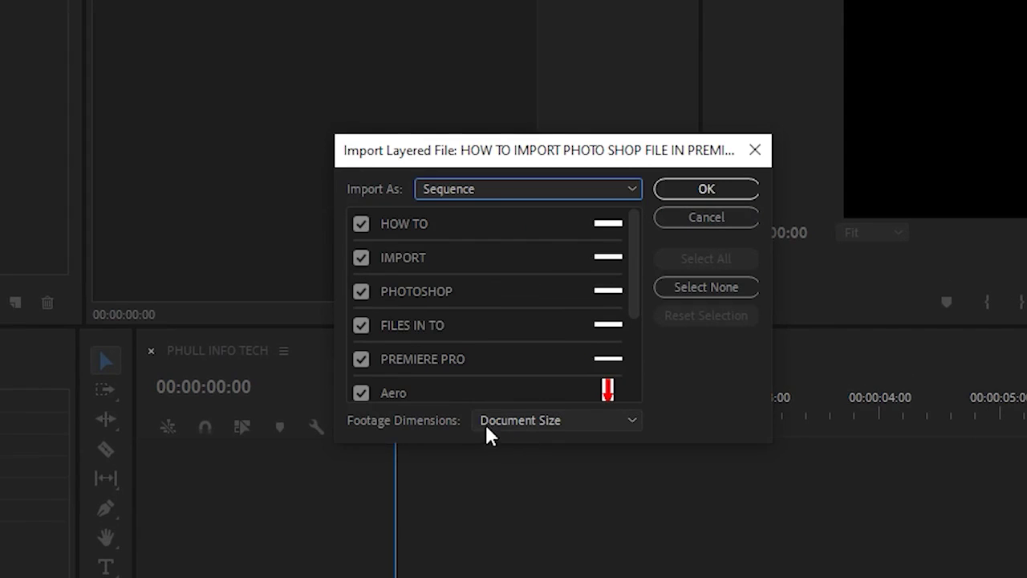
pyautogui.click(687, 194)
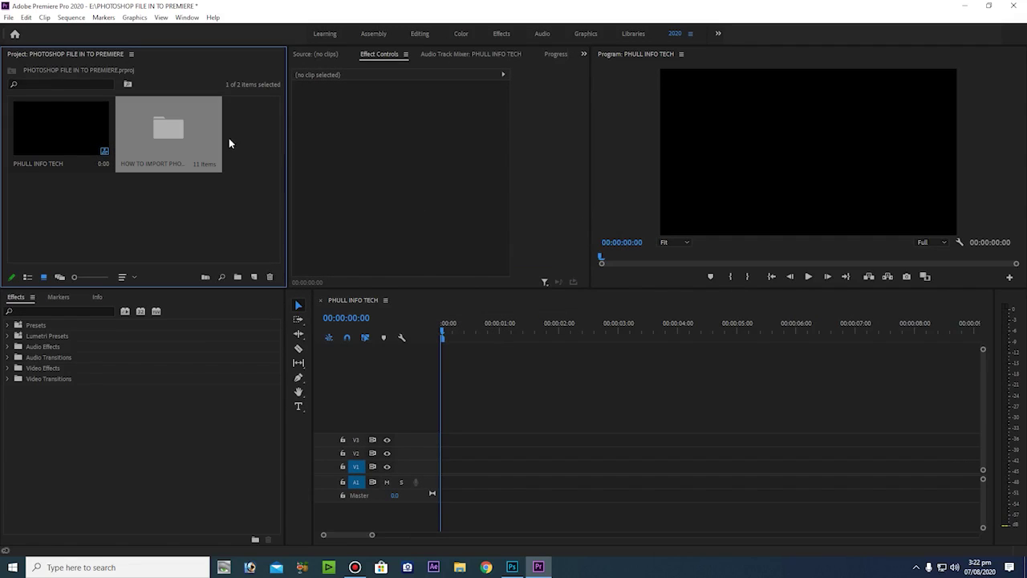
# - Drag the HOW TO IMPORT sequence from its bin onto V1 and save the project
pyautogui.doubleClick(170, 129)
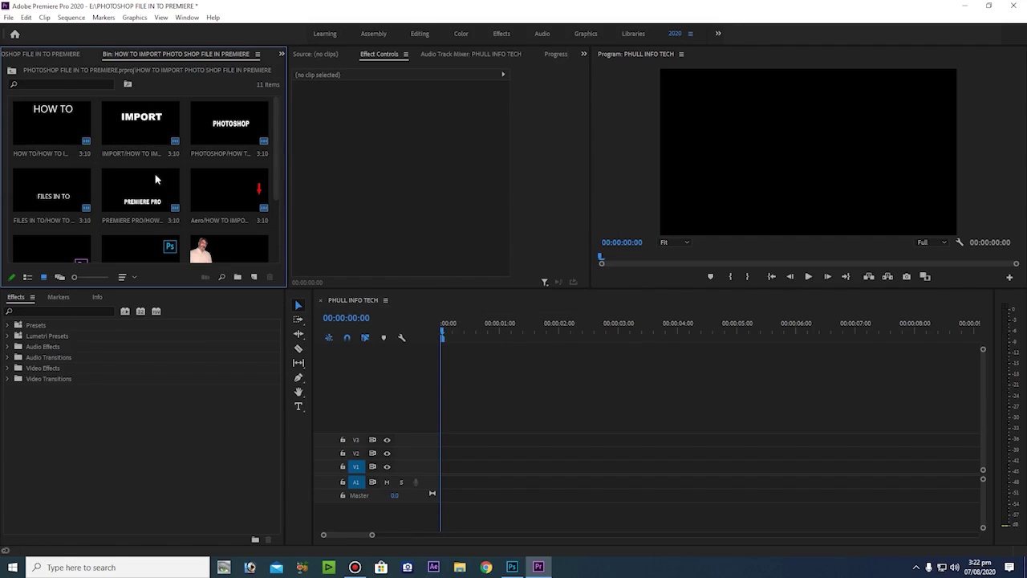
pyautogui.scroll(-2, 155, 179)
pyautogui.scroll(2, 155, 179)
pyautogui.scroll(-3, 155, 178)
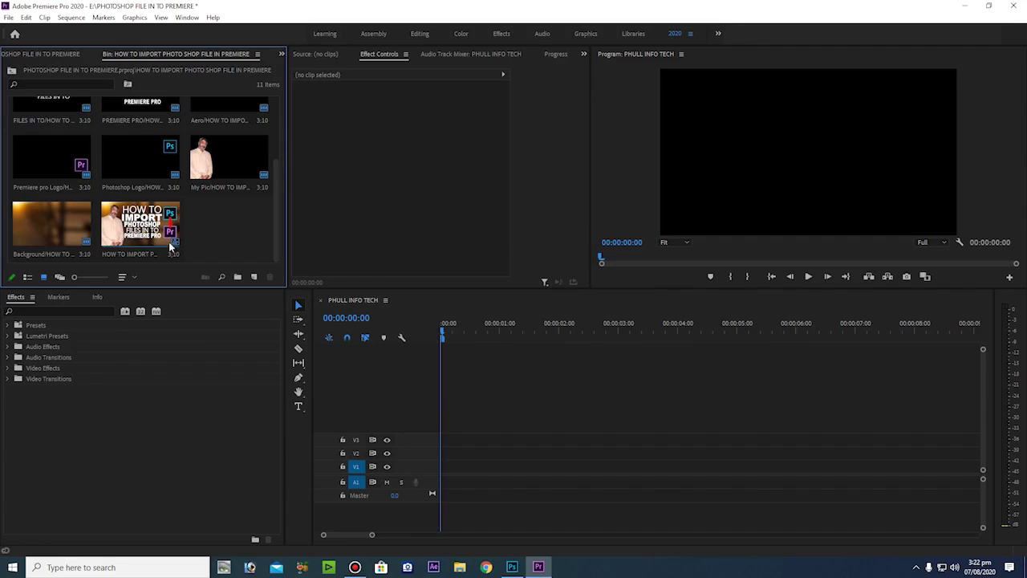
pyautogui.moveTo(157, 241); pyautogui.dragTo(454, 471)
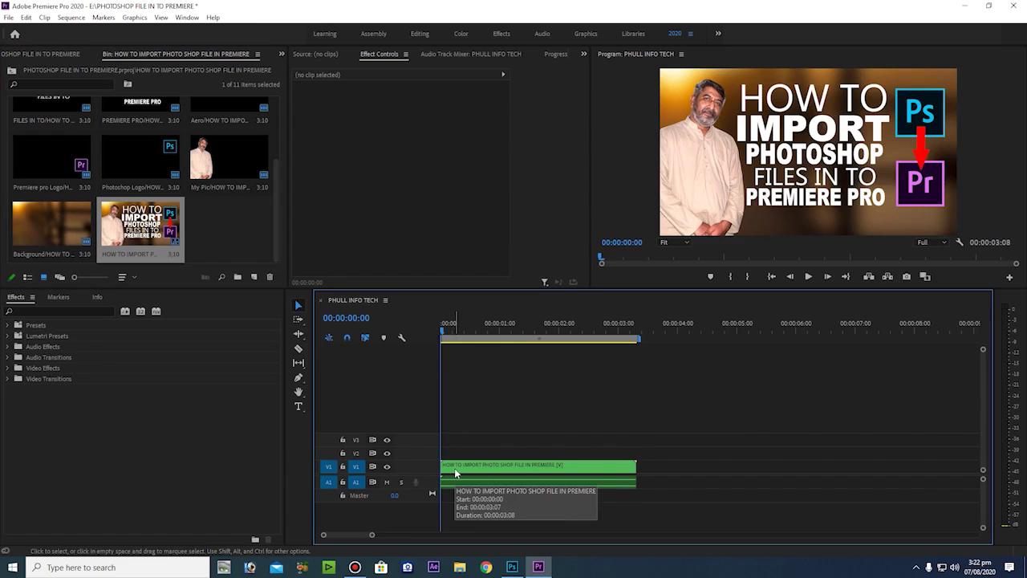
pyautogui.hotkey('ctrl', 's')
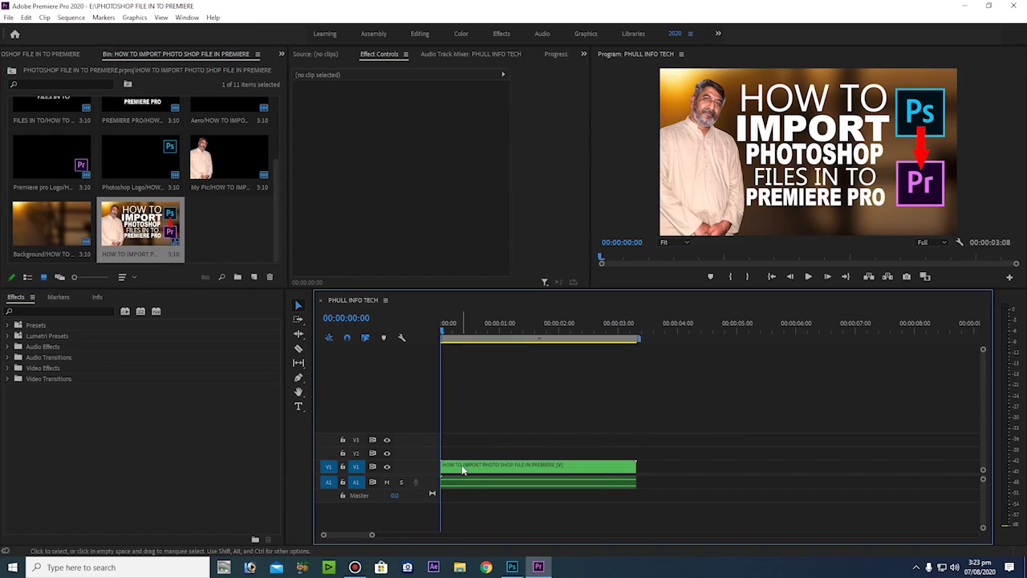
# - Open the nested thumbnail sequence, expand tracks to show layers V1–V10, and bring up the IMPORT clip's menu
pyautogui.doubleClick(461, 469)
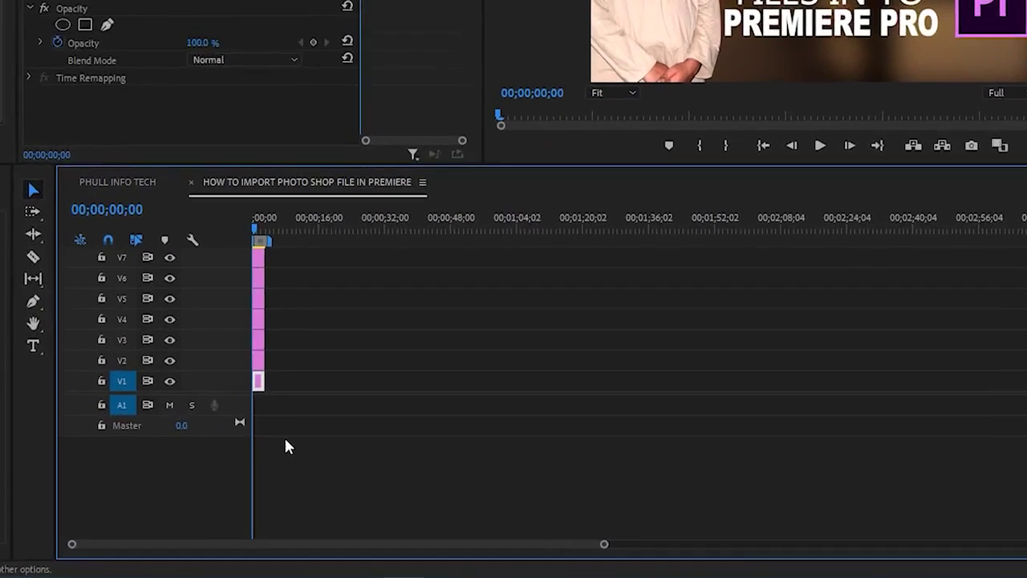
pyautogui.press('=')
pyautogui.press('=')
pyautogui.press('=')
pyautogui.press('=')
pyautogui.press('=')
pyautogui.press('=')
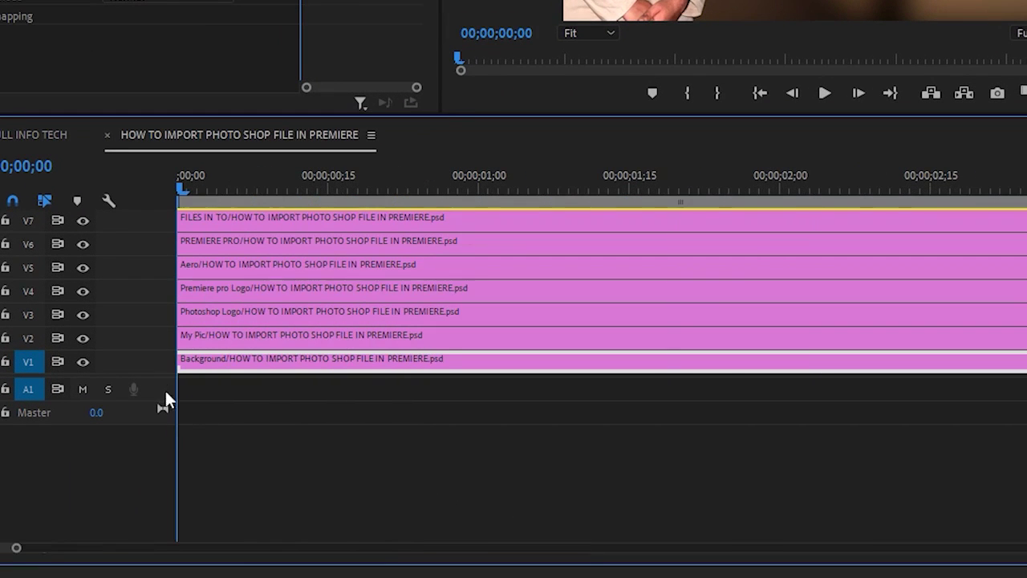
pyautogui.moveTo(160, 378); pyautogui.dragTo(162, 484)
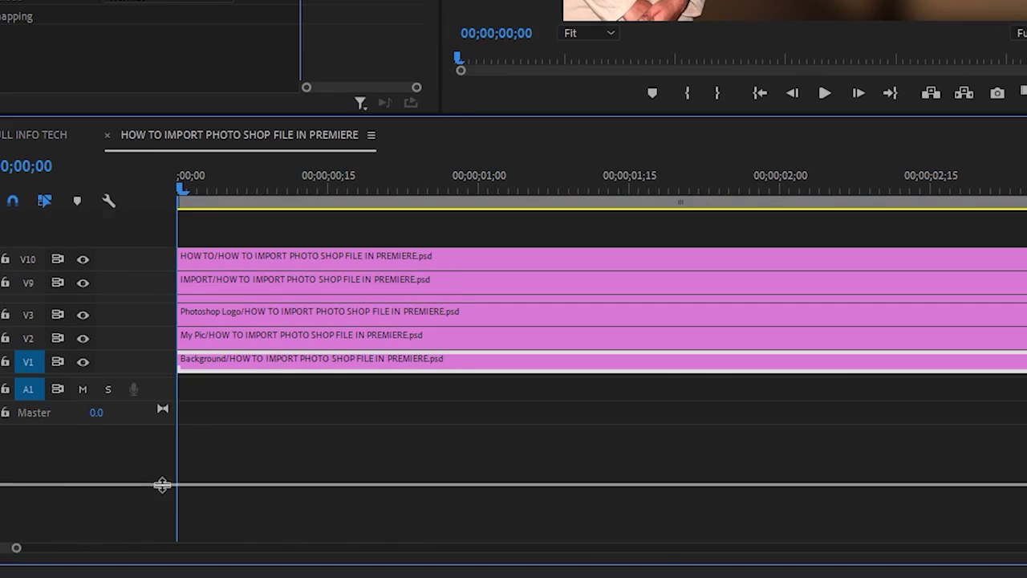
pyautogui.press('=')
pyautogui.press('=')
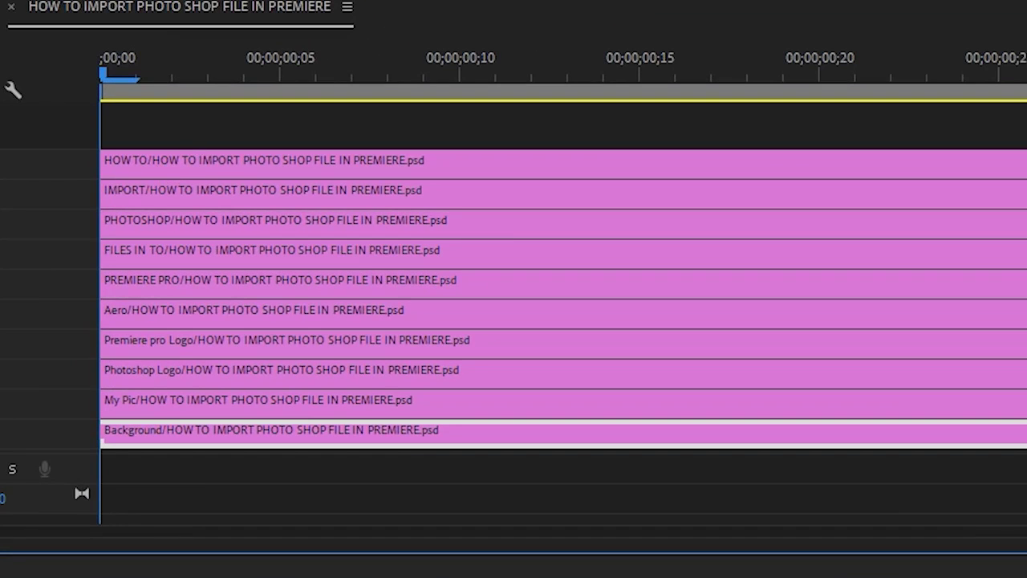
pyautogui.click(161, 194)
pyautogui.rightClick(163, 202)
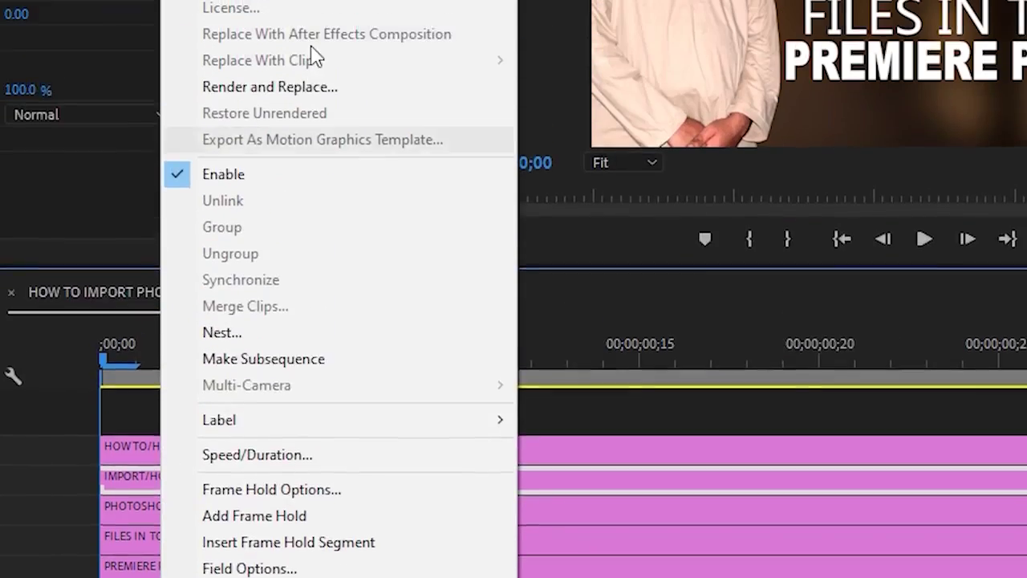
# - Recolour the IMPORT text layer to pure red (ff0000) in Photoshop, save the thumbnail, and return to Premiere
pyautogui.click(313, 210)
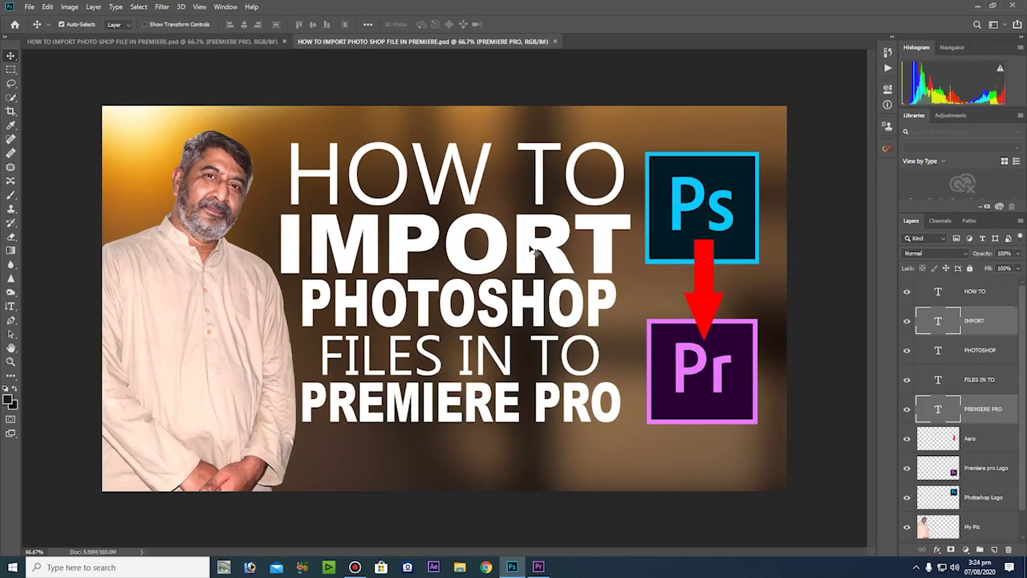
pyautogui.click(534, 250)
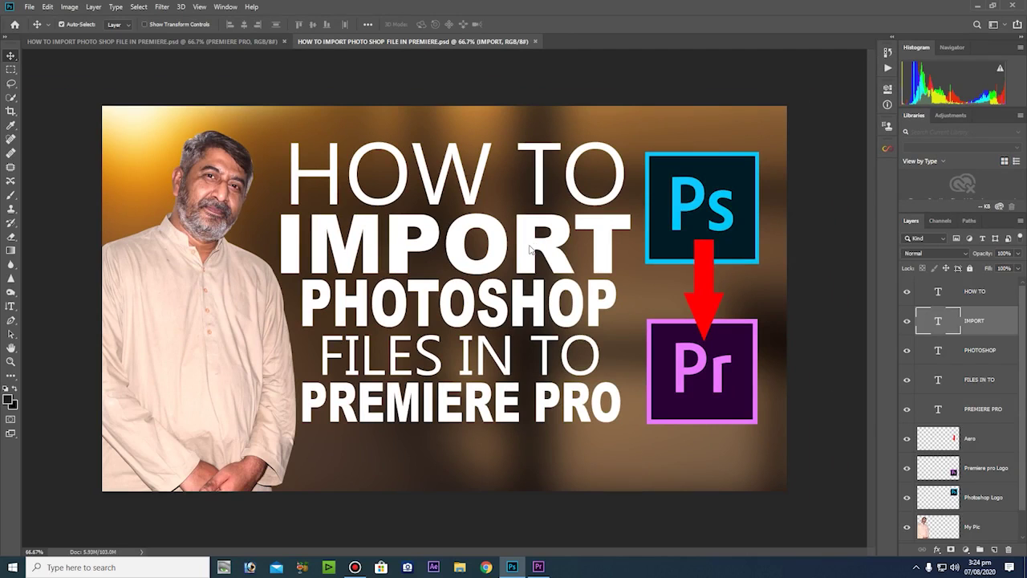
pyautogui.doubleClick(938, 323)
pyautogui.click(428, 24)
pyautogui.click(507, 129)
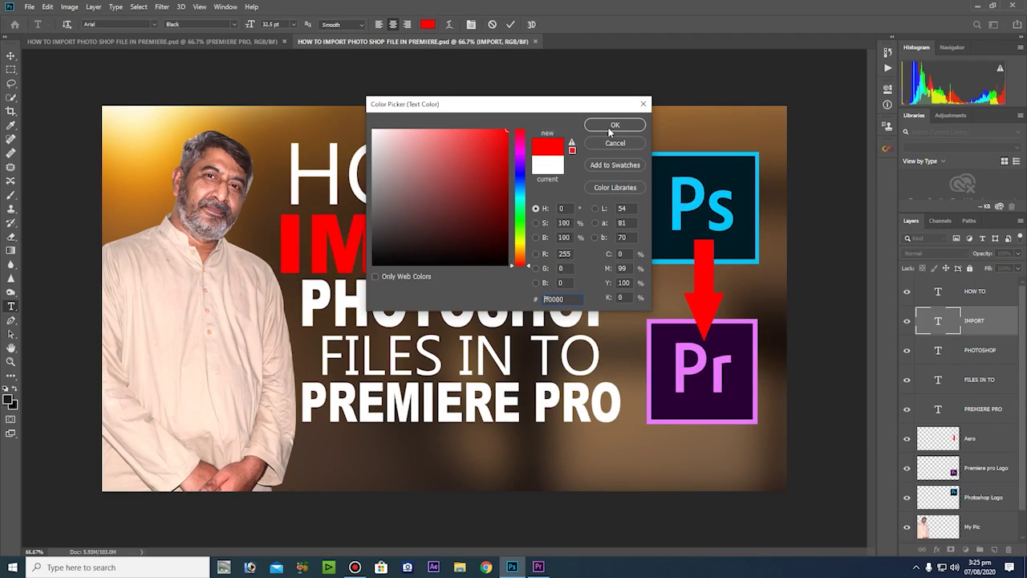
pyautogui.click(609, 126)
pyautogui.click(12, 55)
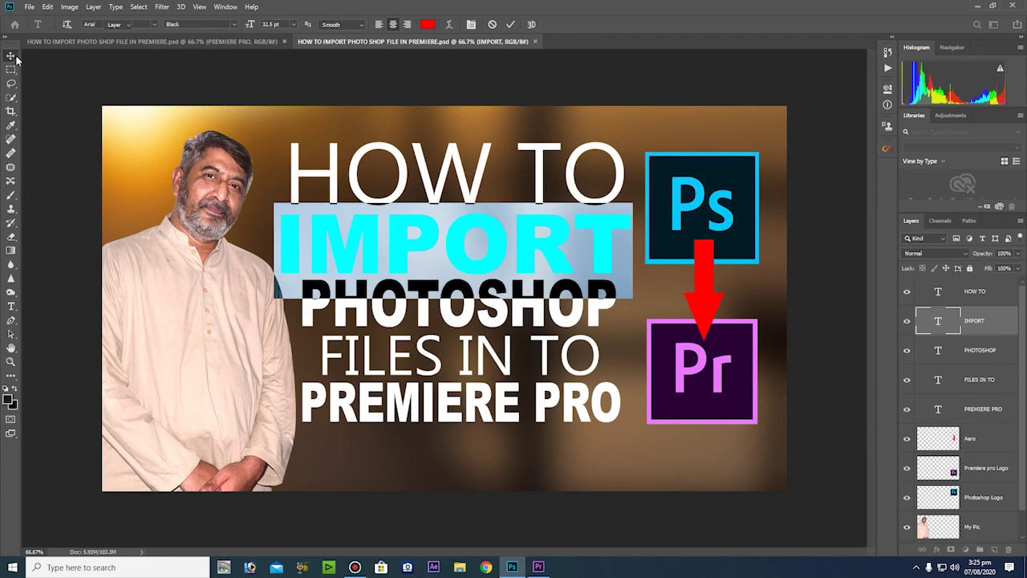
pyautogui.hotkey('ctrl', 's')
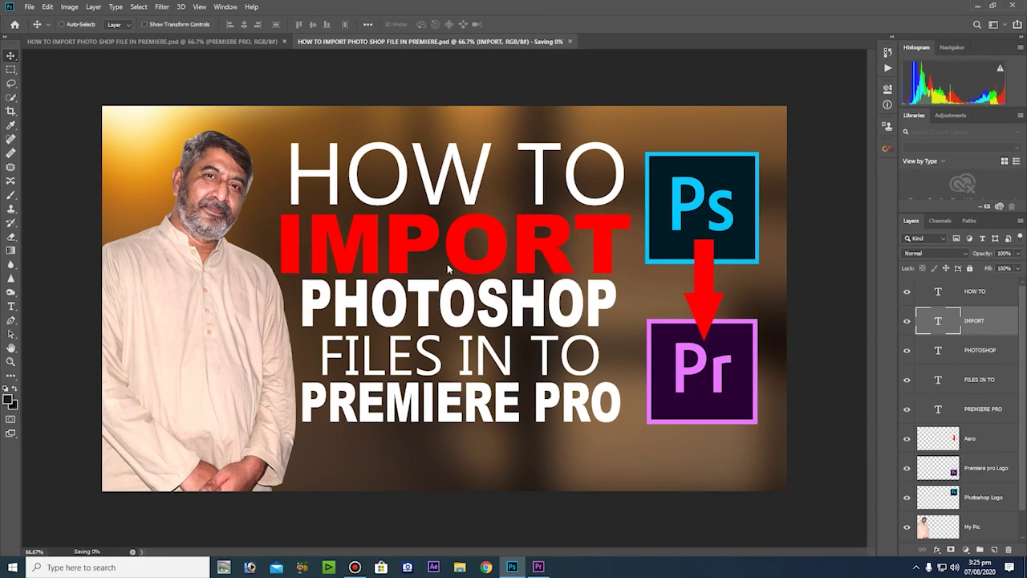
pyautogui.click(537, 567)
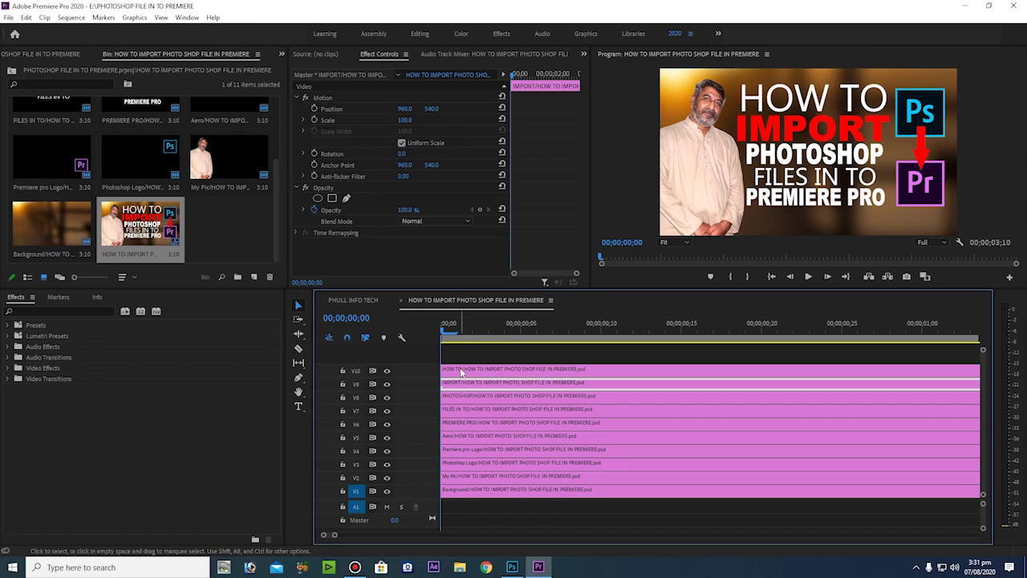
# - Keyframe the HOW TO clip's Position, moving the title down below the frame
pyautogui.click(461, 371)
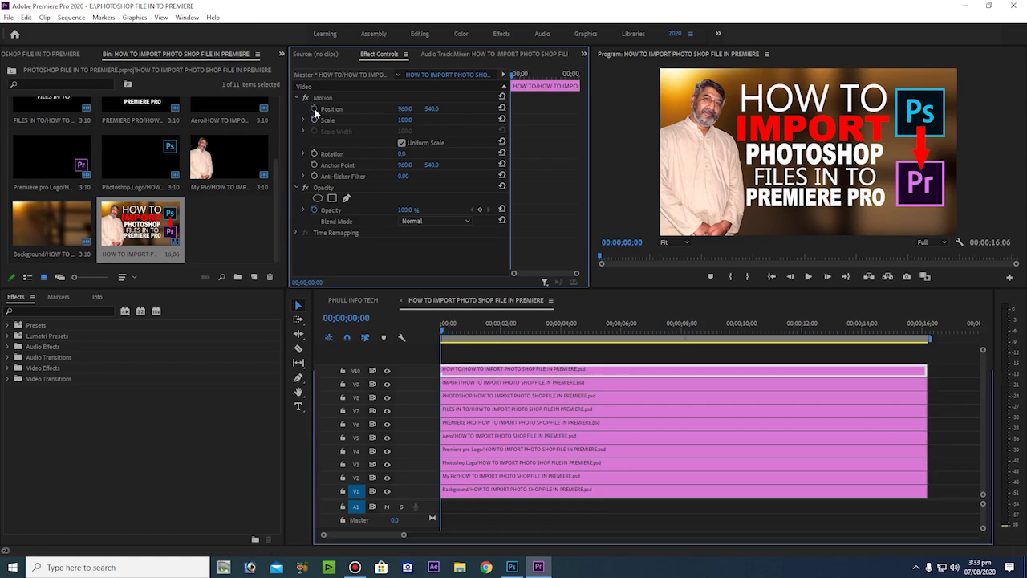
pyautogui.click(331, 108)
pyautogui.moveTo(432, 109); pyautogui.dragTo(432, 108)
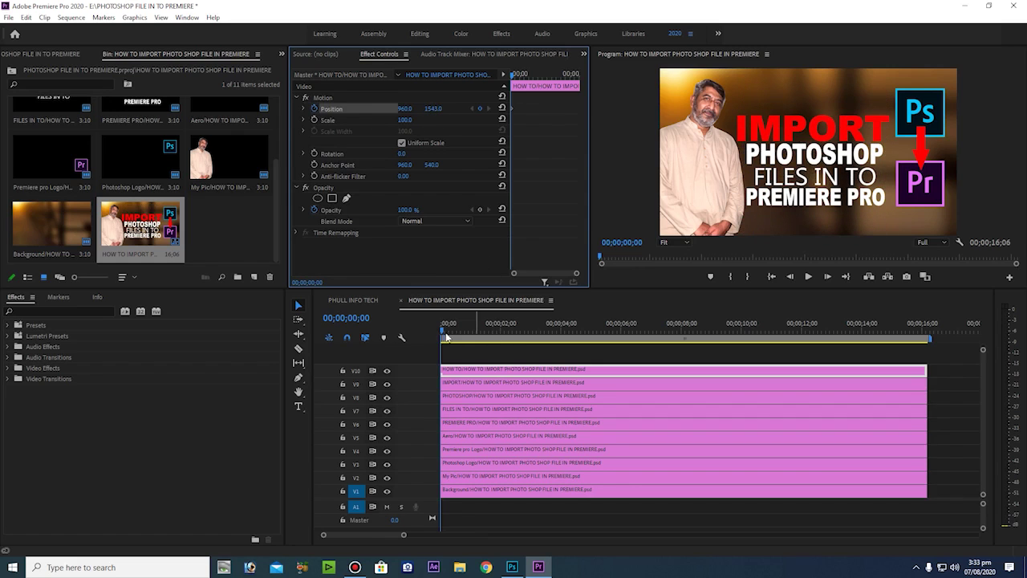
# - Start the IMPORT, PHOTOSHOP, FILES IN TO and PREMIERE PRO clips at 2, 4, 6 and 8 seconds
pyautogui.moveTo(474, 336); pyautogui.dragTo(504, 341)
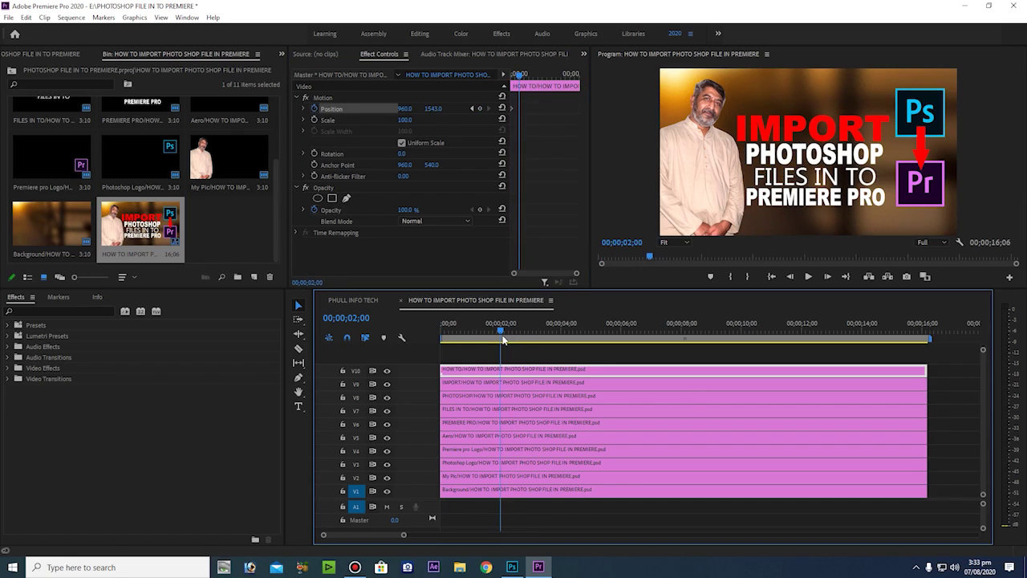
pyautogui.moveTo(503, 382); pyautogui.dragTo(564, 383)
pyautogui.moveTo(503, 335); pyautogui.dragTo(562, 335)
pyautogui.moveTo(449, 396); pyautogui.dragTo(571, 396)
pyautogui.moveTo(562, 336); pyautogui.dragTo(621, 335)
pyautogui.moveTo(465, 409); pyautogui.dragTo(646, 409)
pyautogui.moveTo(621, 335); pyautogui.dragTo(680, 340)
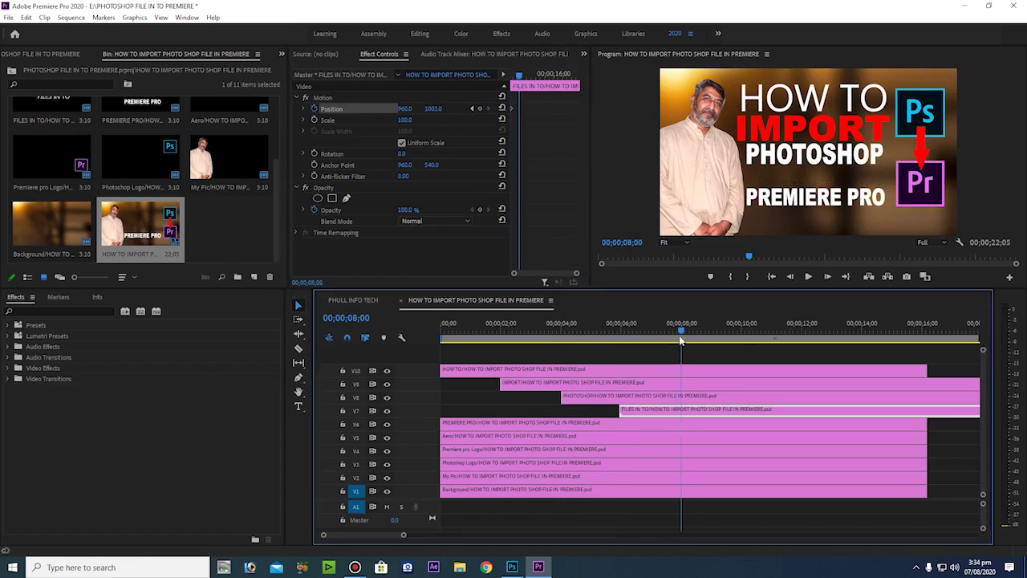
pyautogui.moveTo(481, 423); pyautogui.dragTo(720, 422)
# - Play the staggered title animation from the start of the sequence
pyautogui.click(562, 489)
pyautogui.moveTo(449, 335); pyautogui.dragTo(423, 335)
pyautogui.press('space')
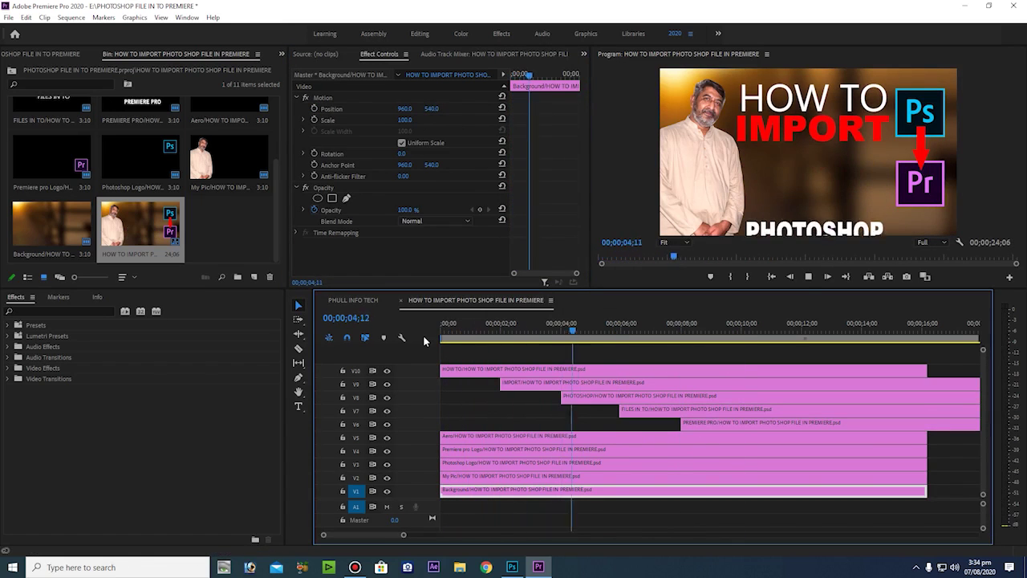
pyautogui.press('space')
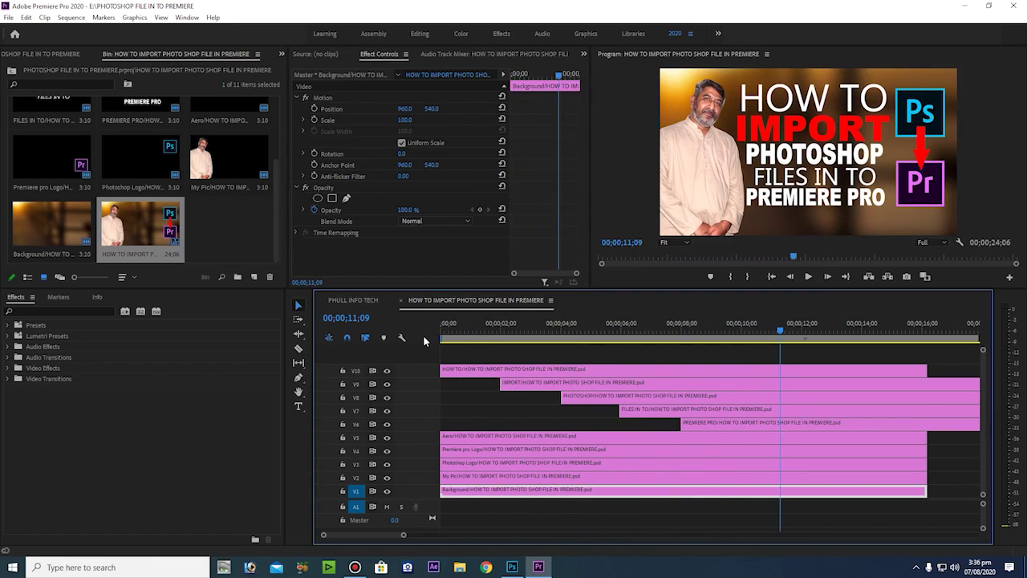